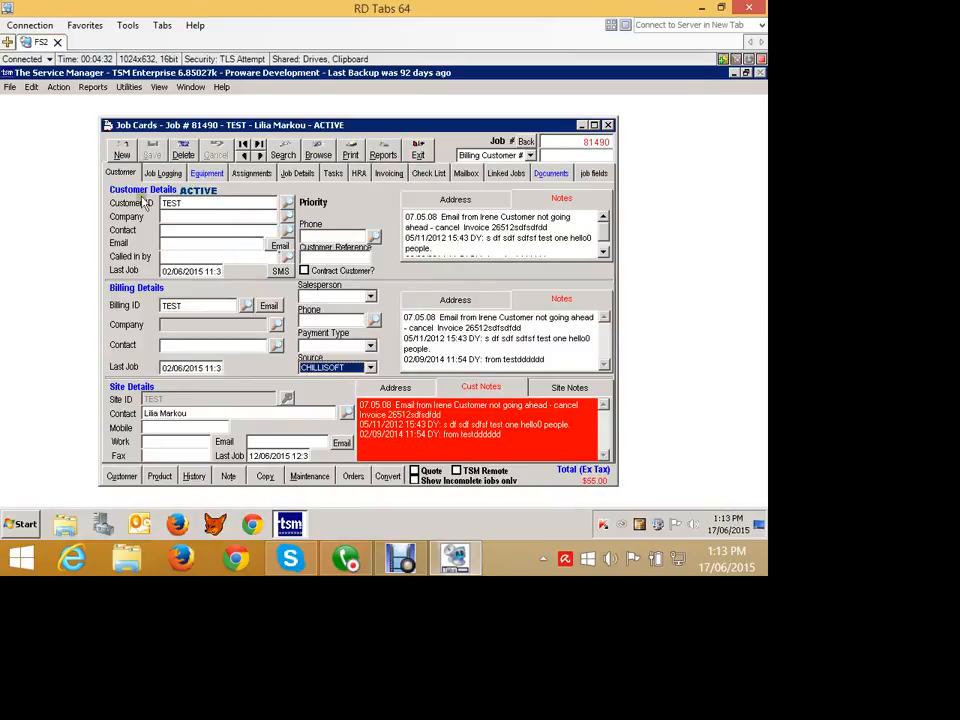
# - Start a new job card and search the maintenance items for serial numbers beginning with 12345
pyautogui.click(122, 151)
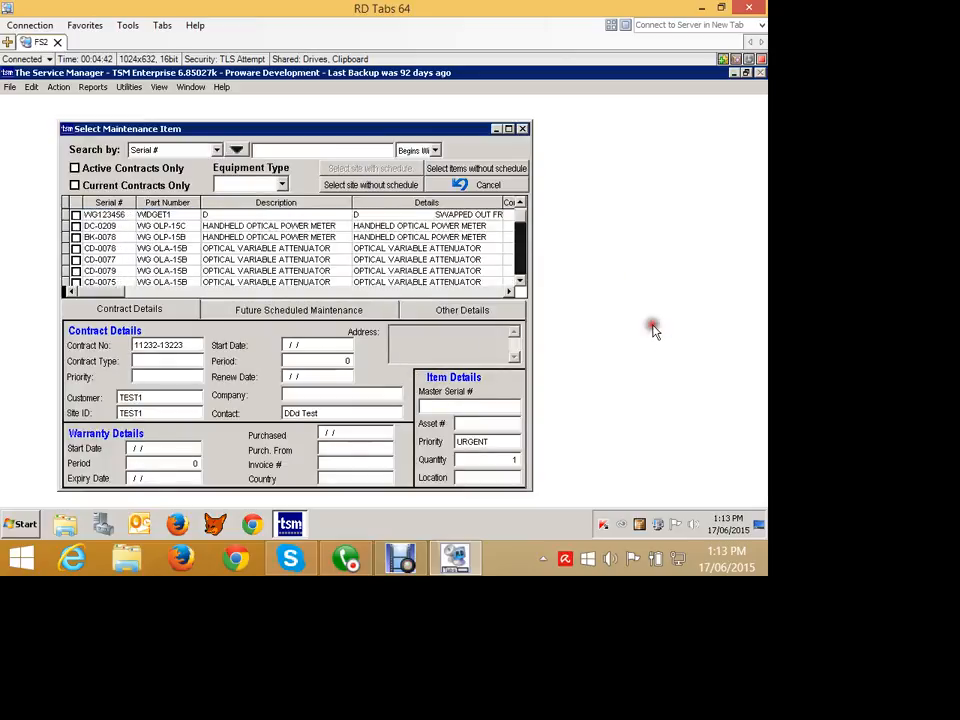
pyautogui.click(380, 151)
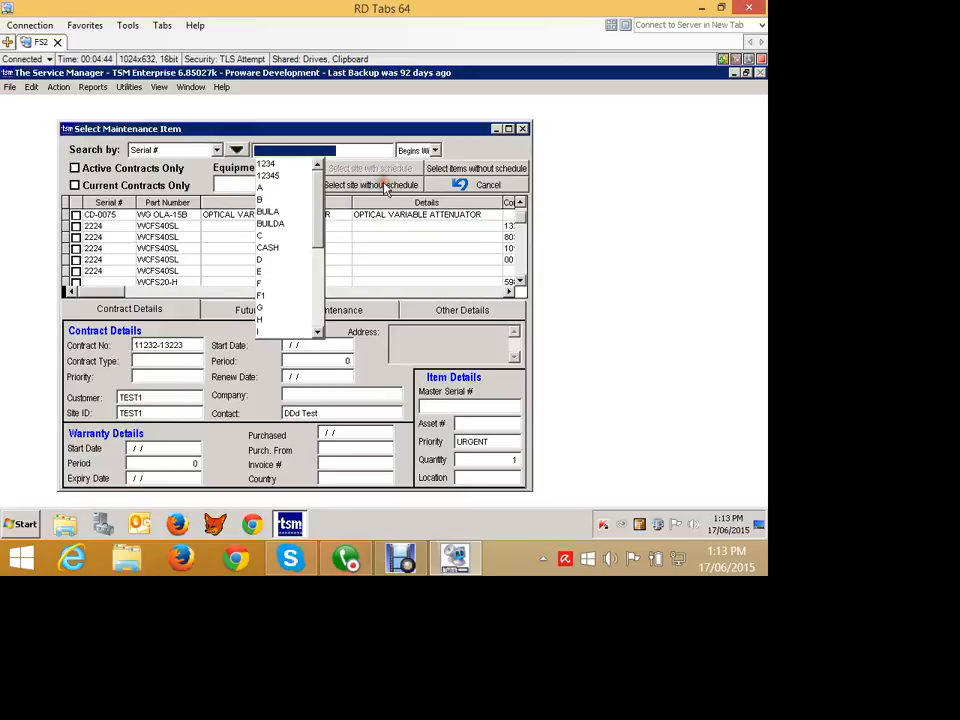
pyautogui.write('12345')
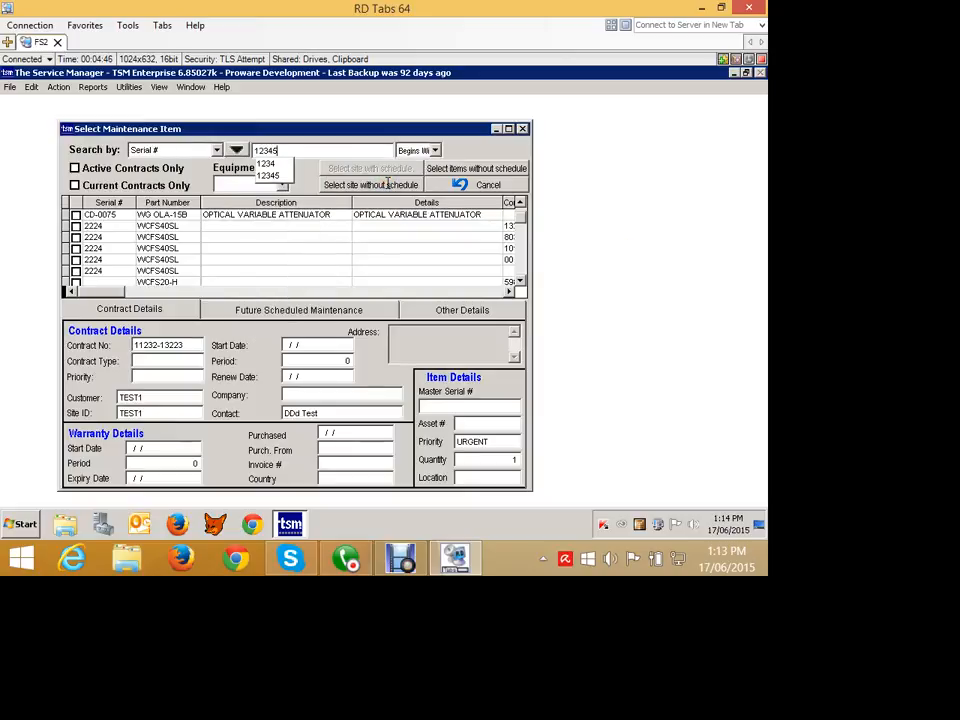
pyautogui.press('Tab')
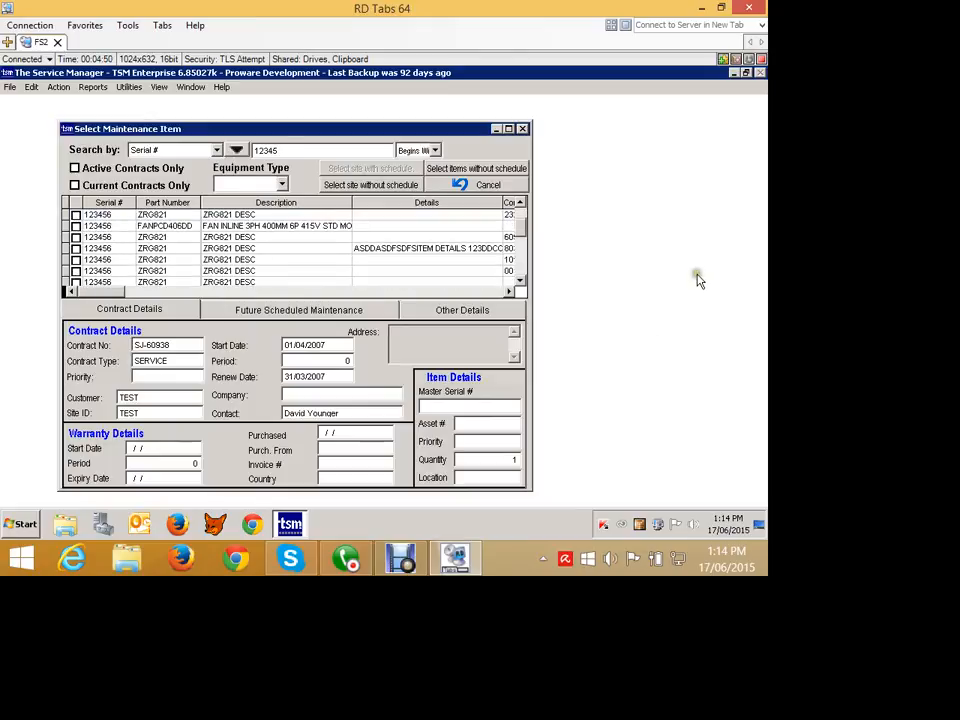
# - Create the job for the inline fan item FANPCD406DD with serial 123456, selecting it without a schedule
pyautogui.click(312, 226)
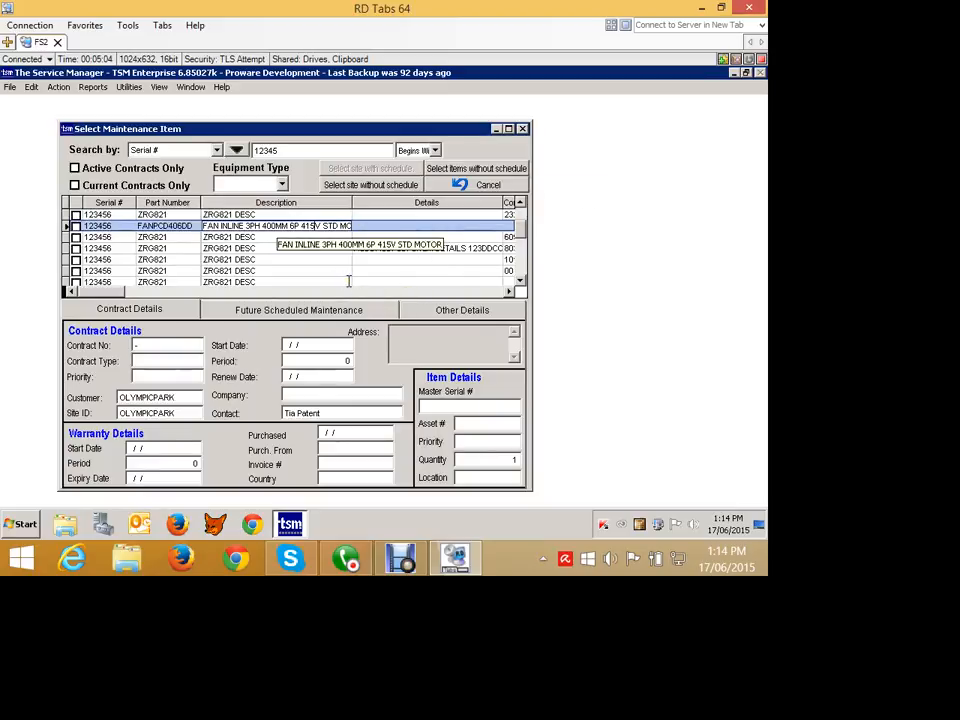
pyautogui.click(470, 169)
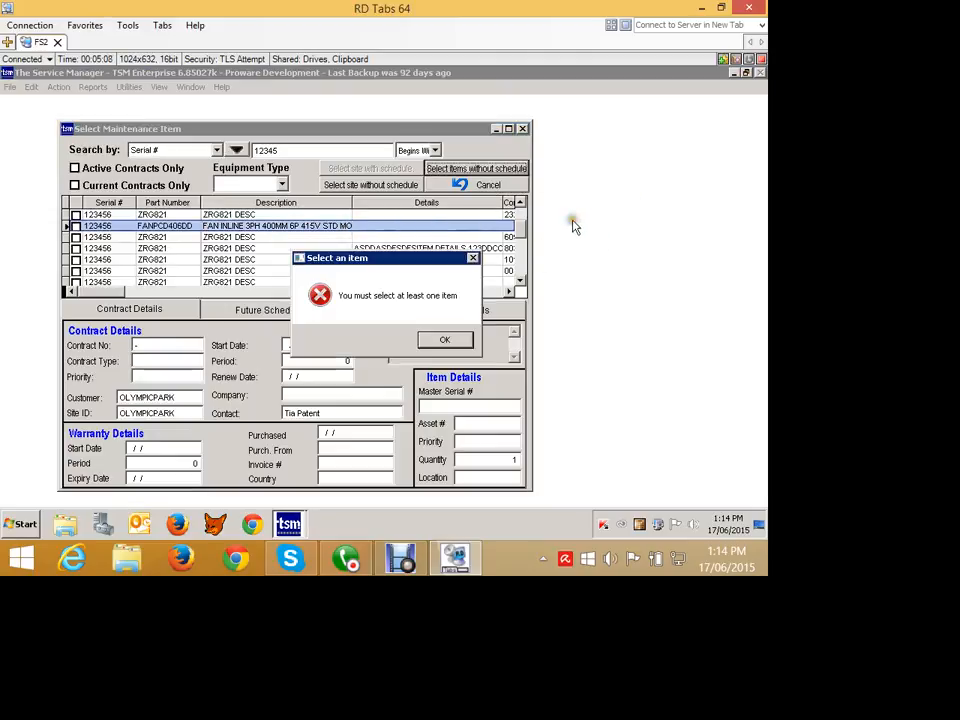
pyautogui.click(441, 339)
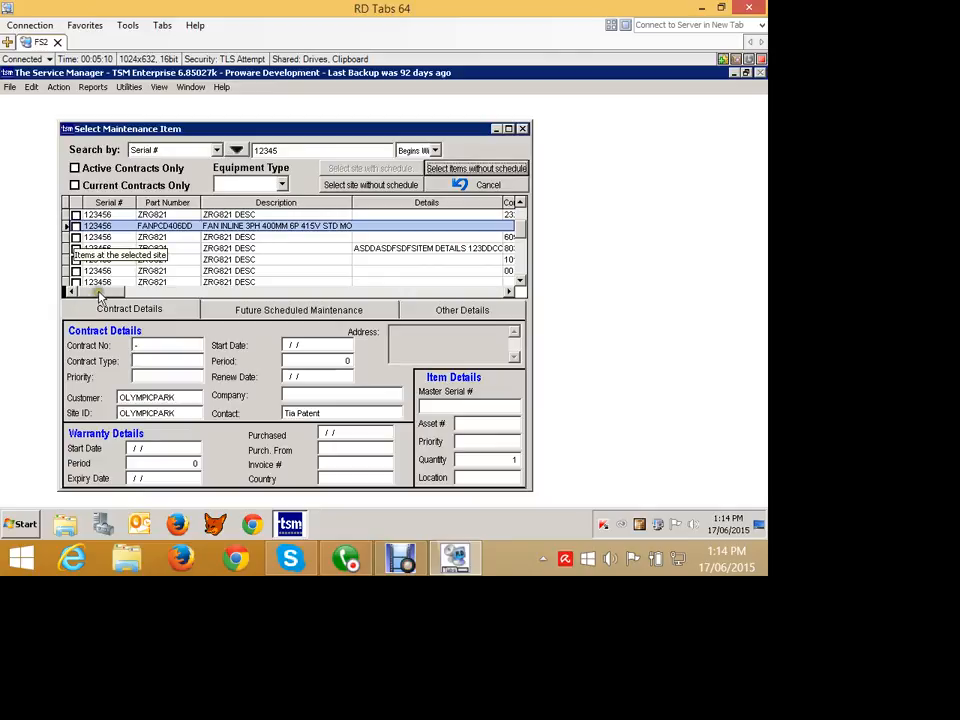
pyautogui.click(76, 226)
pyautogui.press('Return')
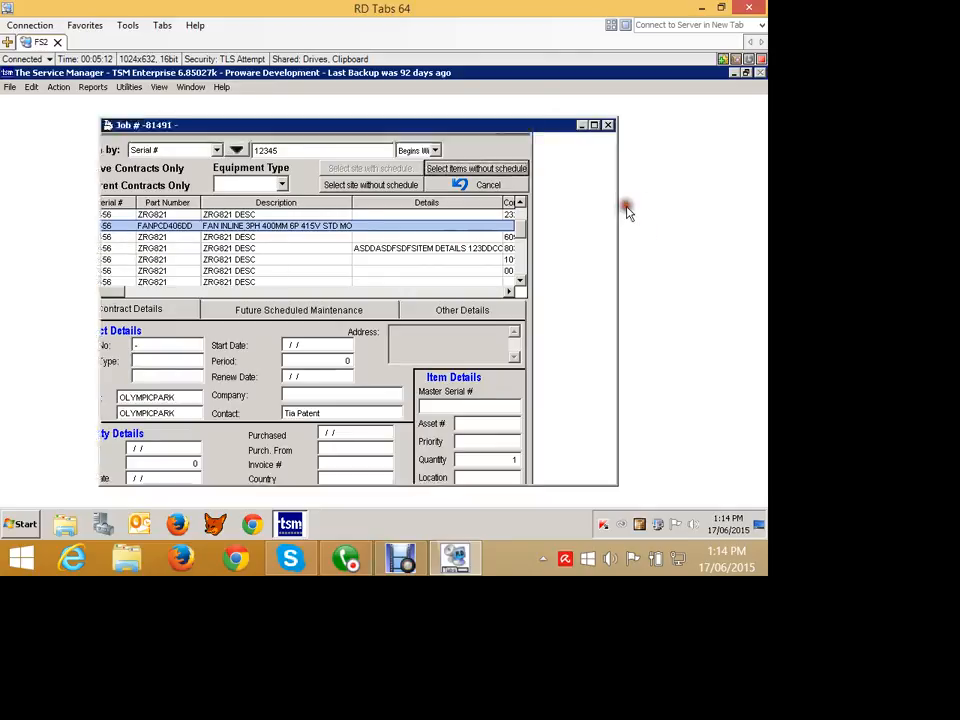
pyautogui.press('Return')
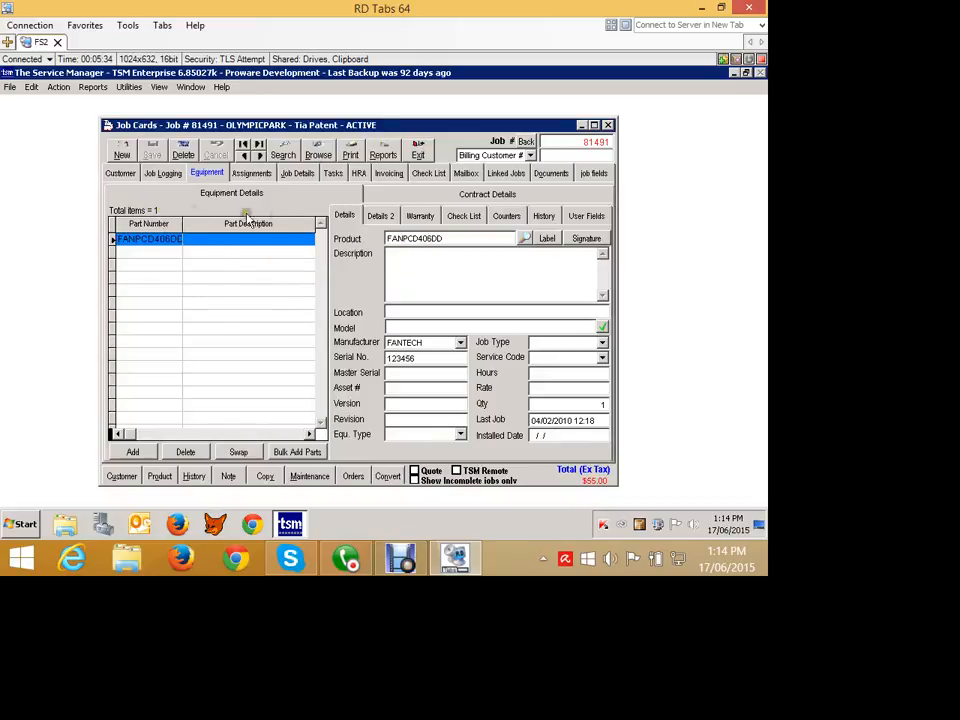
# - Open the maintenance record linked in the job's contract details and view its equipment list
pyautogui.click(500, 250)
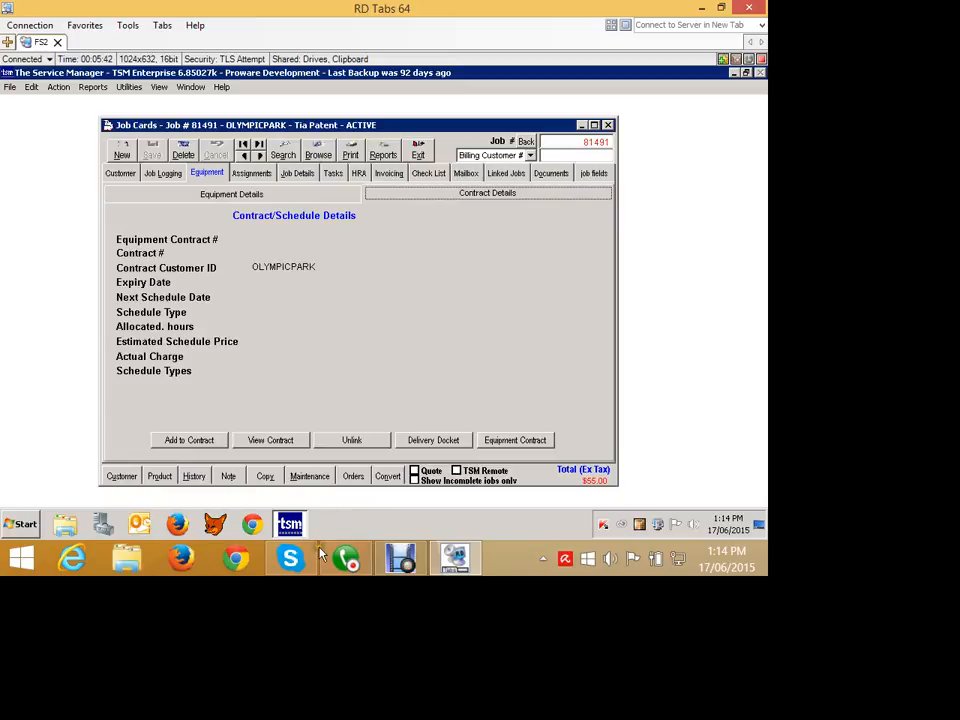
pyautogui.click(268, 439)
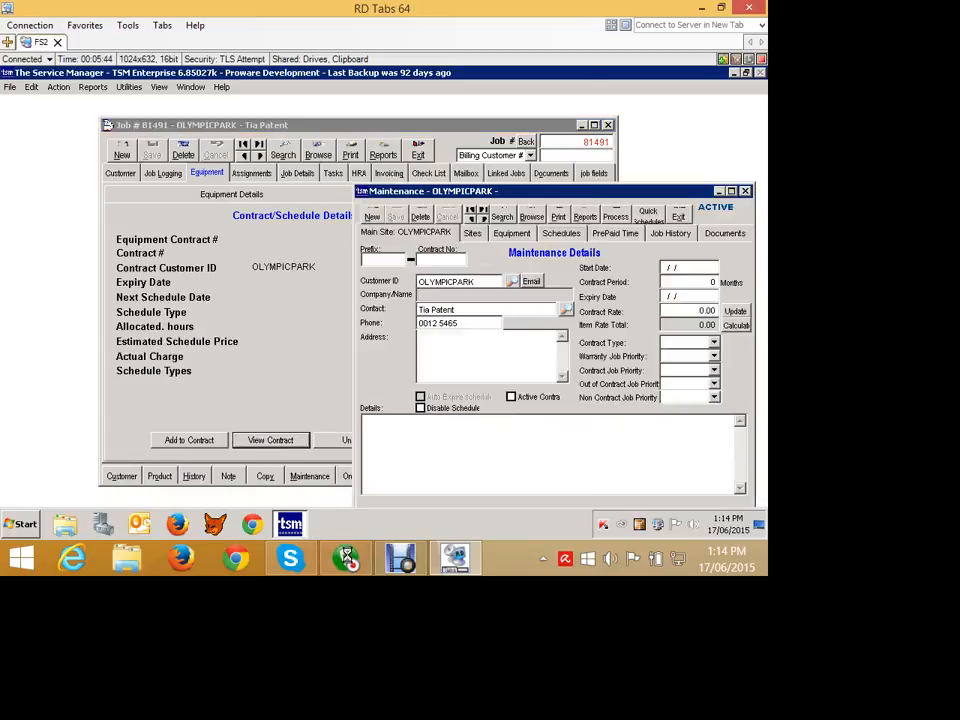
pyautogui.moveTo(436, 189); pyautogui.dragTo(348, 148)
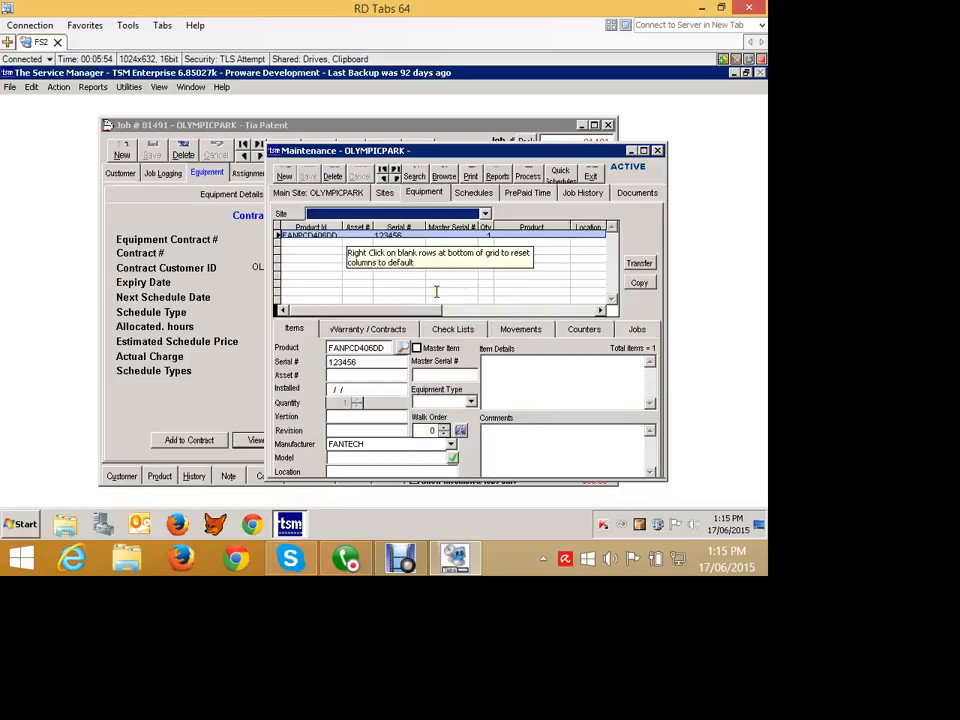
# - Check the job's equipment details against the maintenance record and view the jobs recorded for FANPCD406DD
pyautogui.click(249, 241)
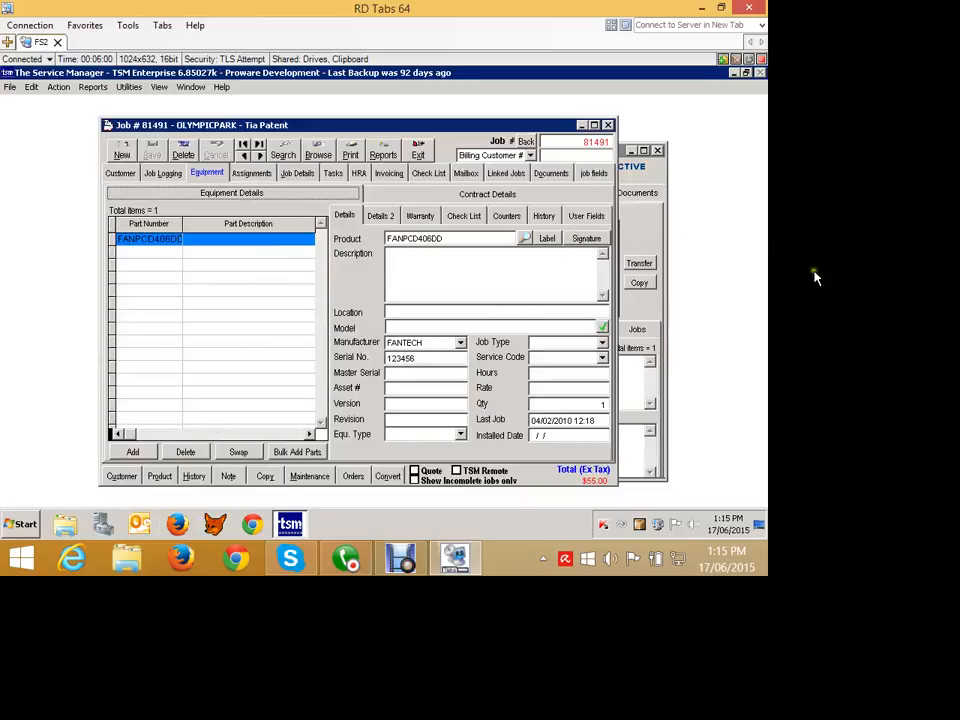
pyautogui.click(620, 207)
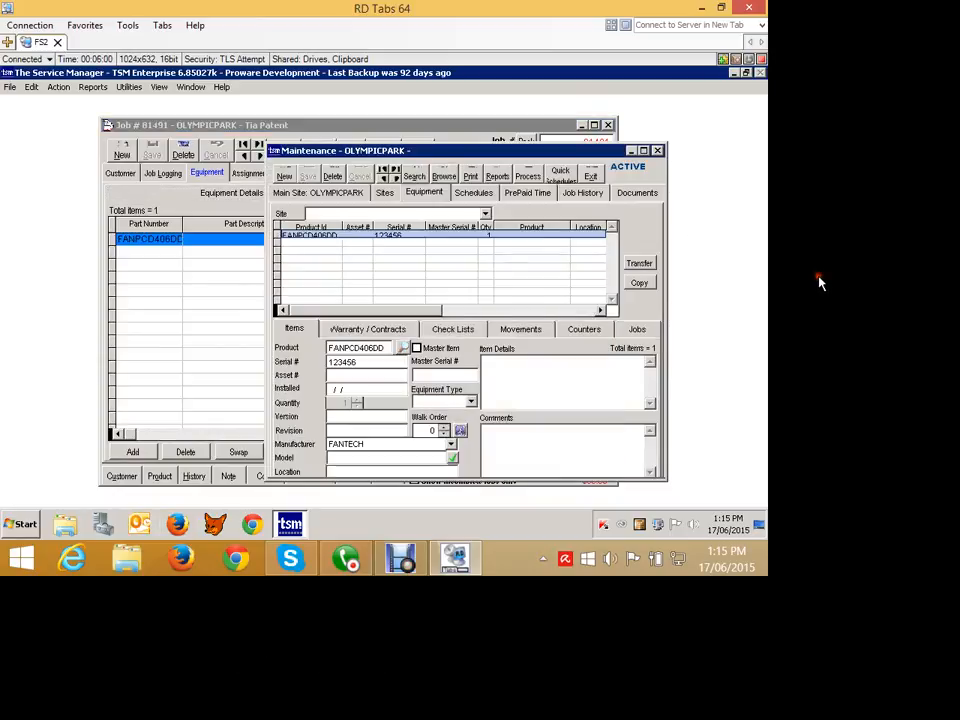
pyautogui.click(803, 412)
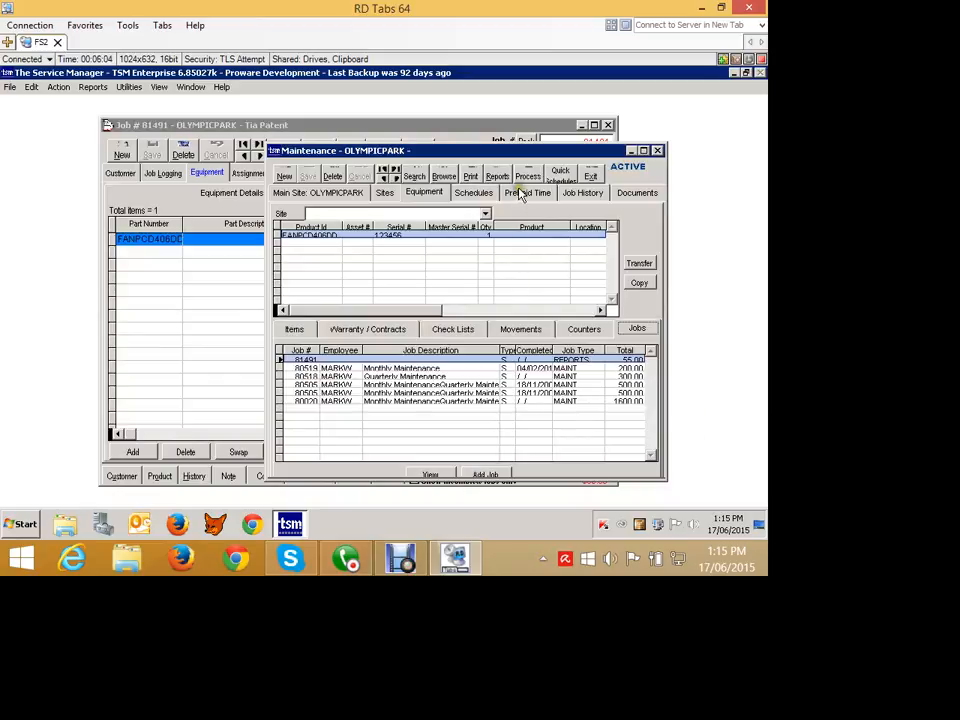
pyautogui.moveTo(519, 188); pyautogui.dragTo(518, 203)
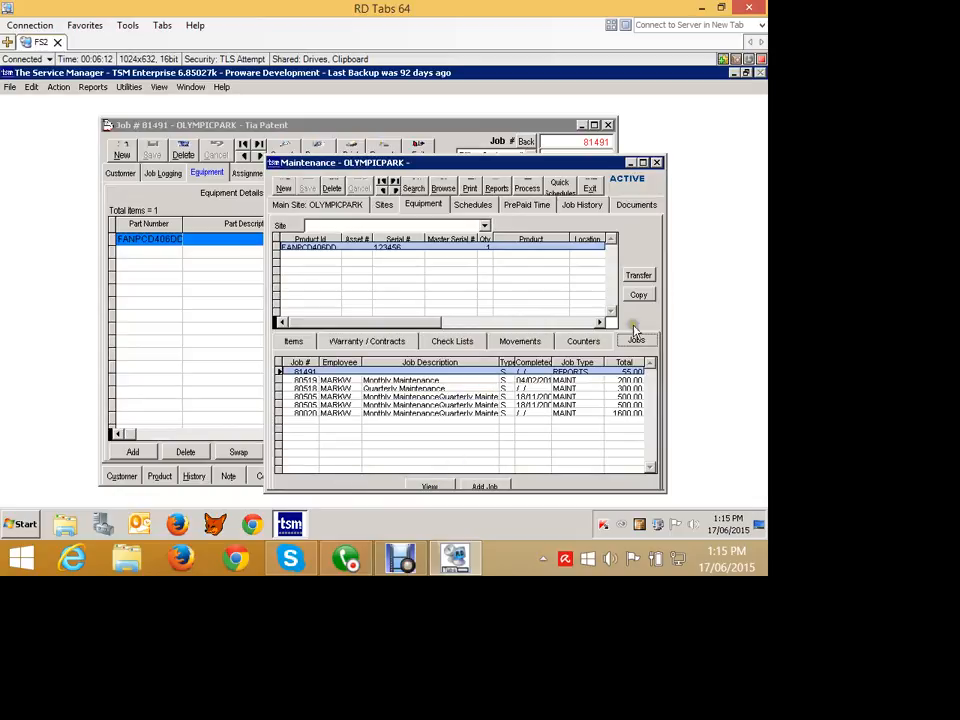
# - Start an equipment swap from the job and choose the ZRG821 item, serial 123456, detailed "ASDDASDFSDFSITEM DETAILS 123DDCC", as the swapout equipment
pyautogui.click(748, 236)
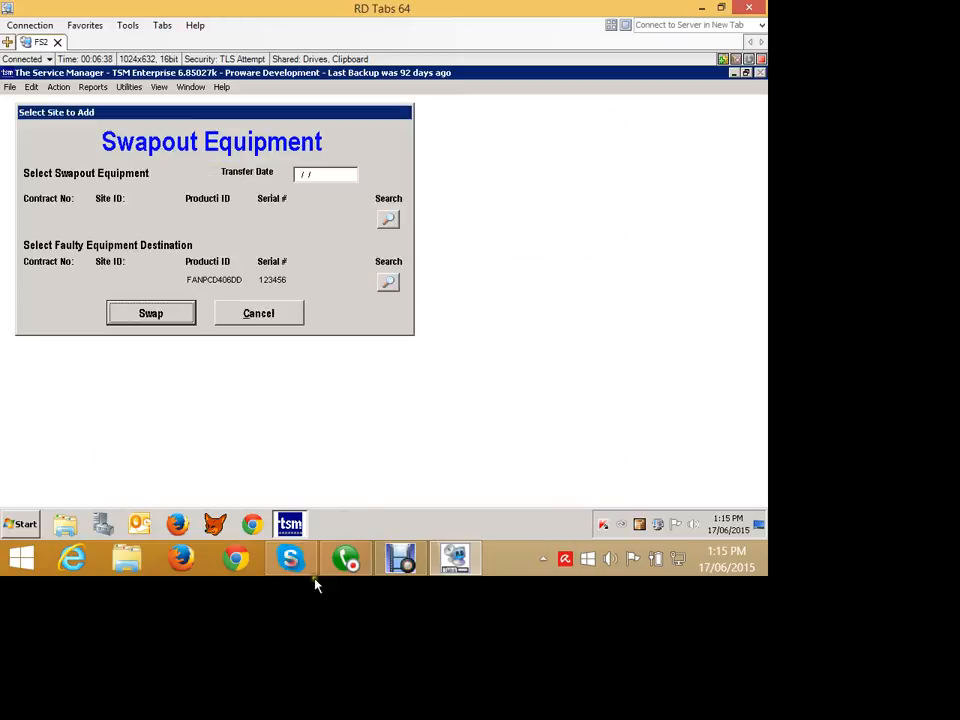
pyautogui.click(380, 215)
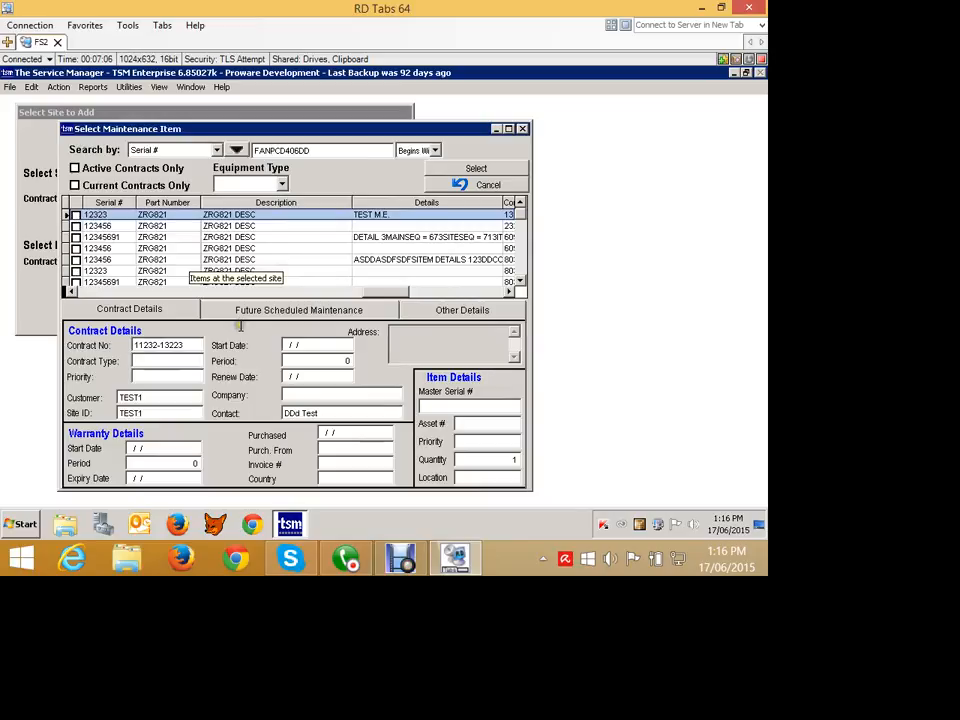
pyautogui.press('Down')
pyautogui.press('Down')
pyautogui.press('Down')
pyautogui.press('Down')
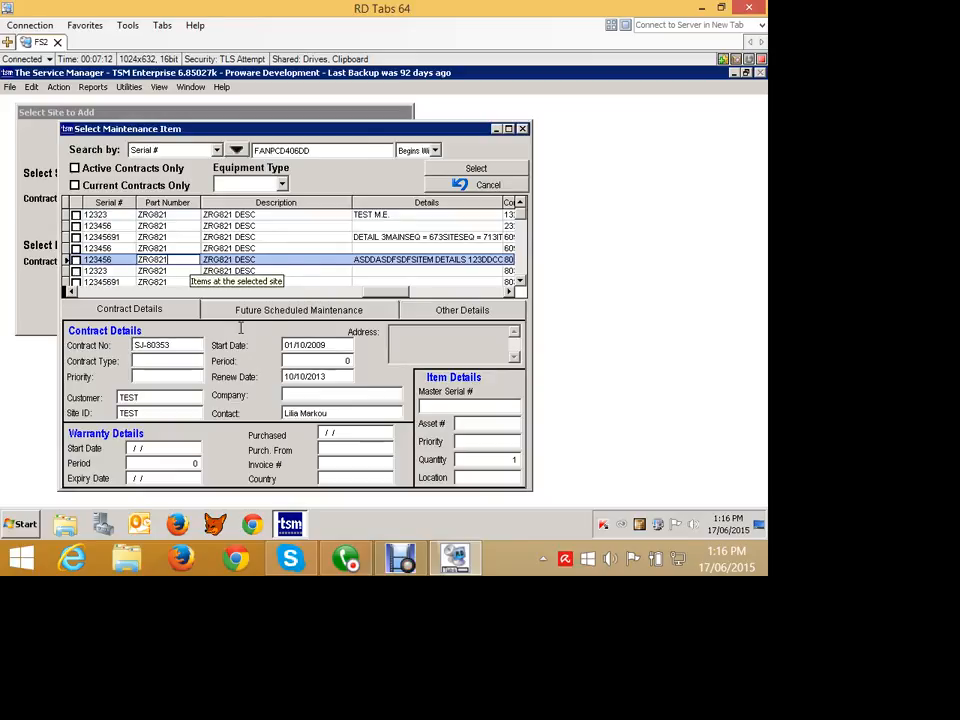
pyautogui.press('Return')
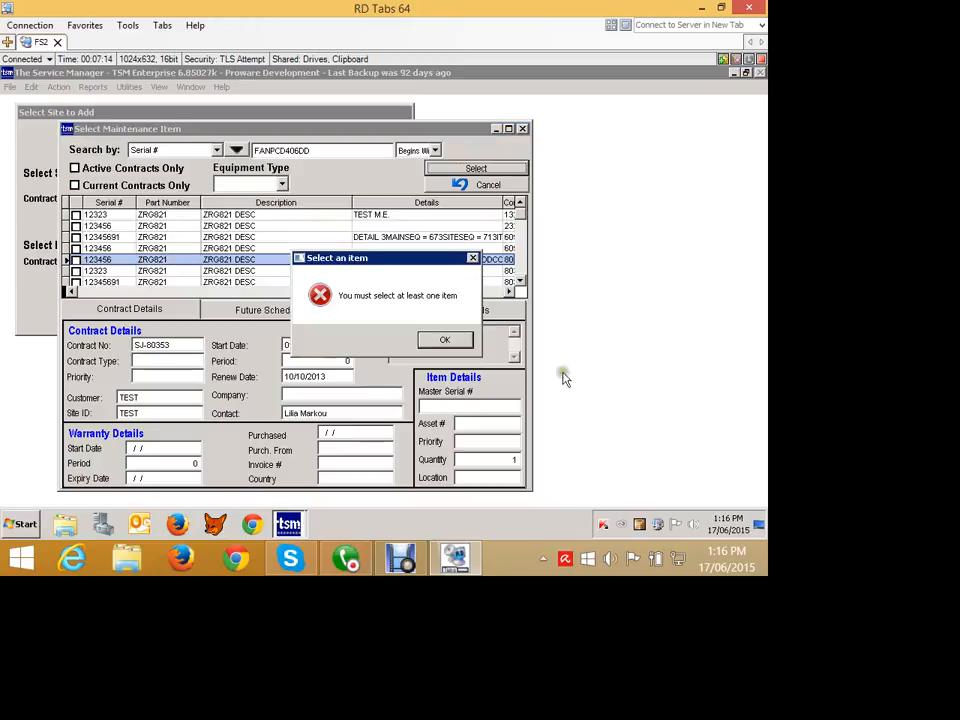
pyautogui.press('Return')
pyautogui.click(76, 259)
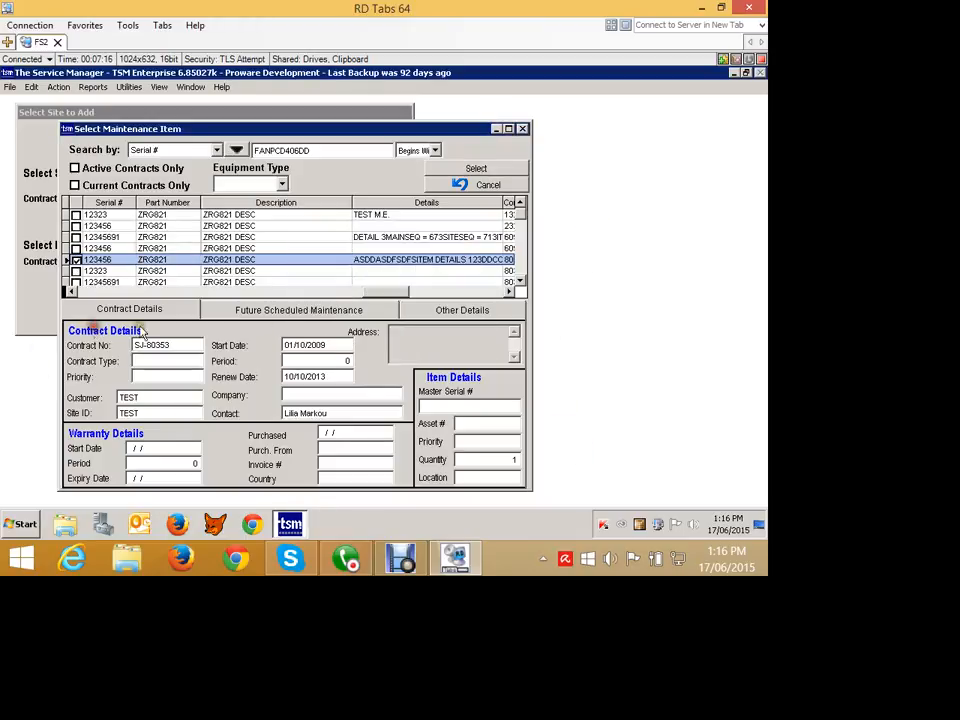
pyautogui.press('Return')
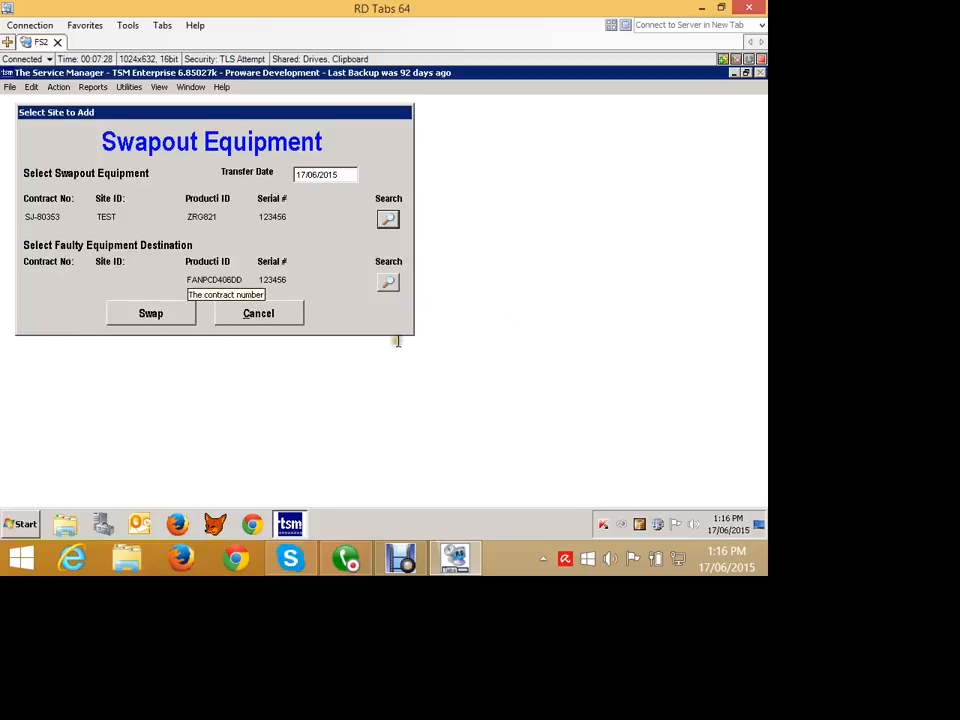
# - Choose the TEST site with contract 0 as the faulty equipment's destination and carry out the swap
pyautogui.click(388, 281)
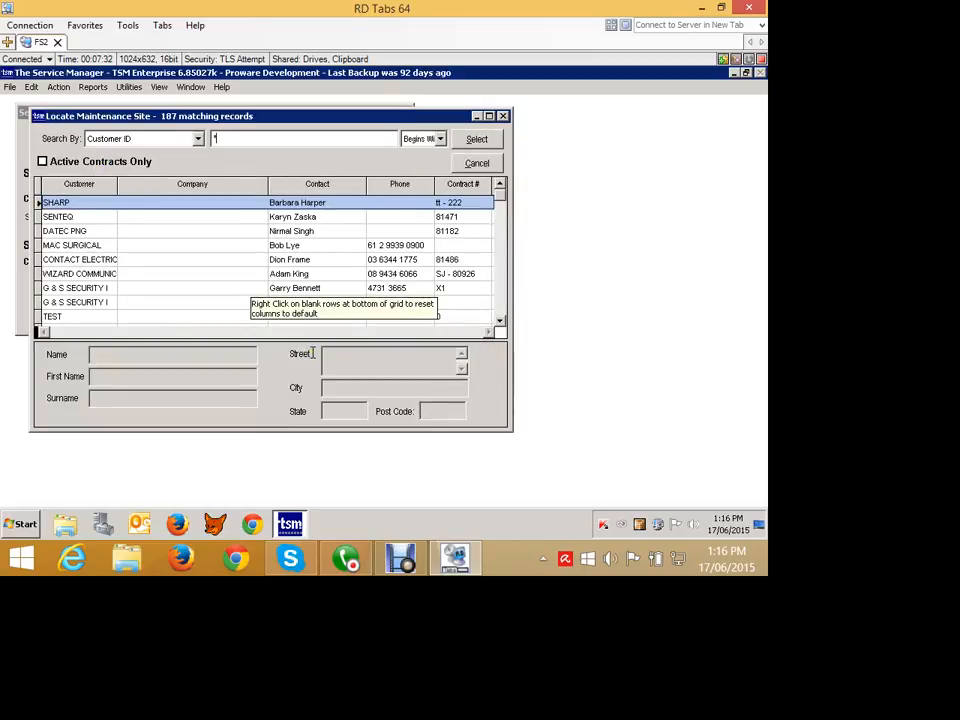
pyautogui.click(184, 320)
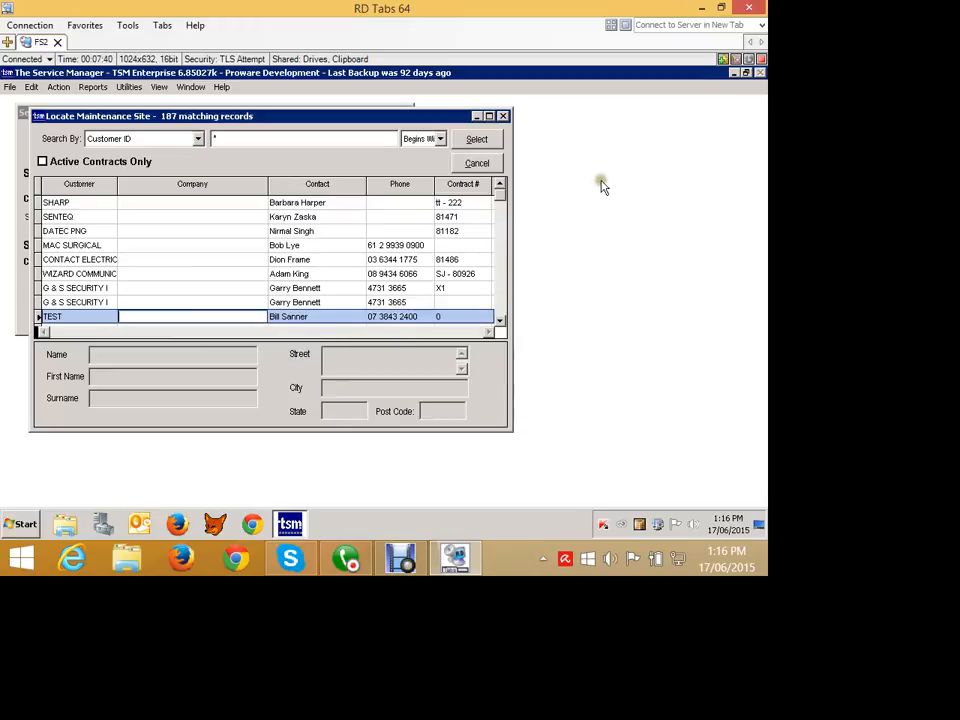
pyautogui.press('Return')
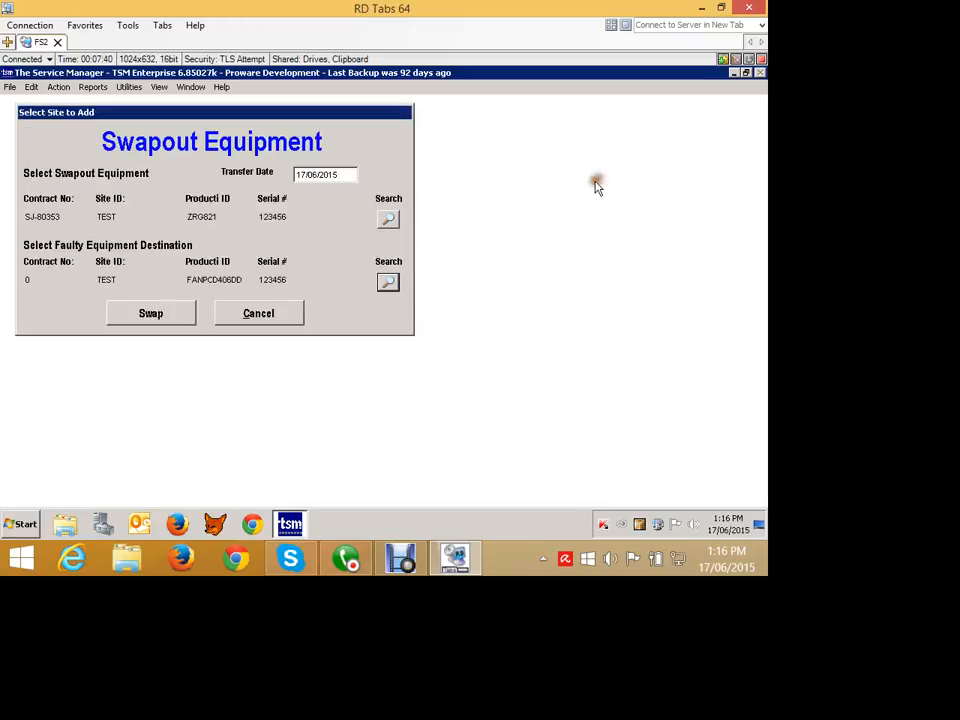
pyautogui.click(177, 396)
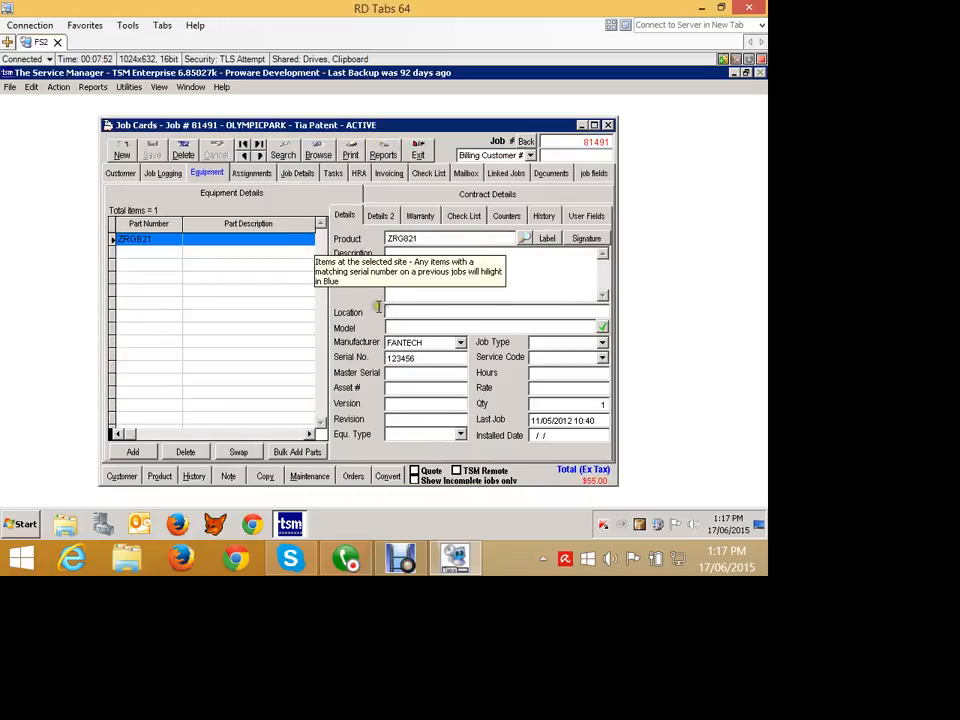
# - Open the maintenance record from the job's contract details and view the movements of the swapped-in ZRG821 item
pyautogui.click(566, 242)
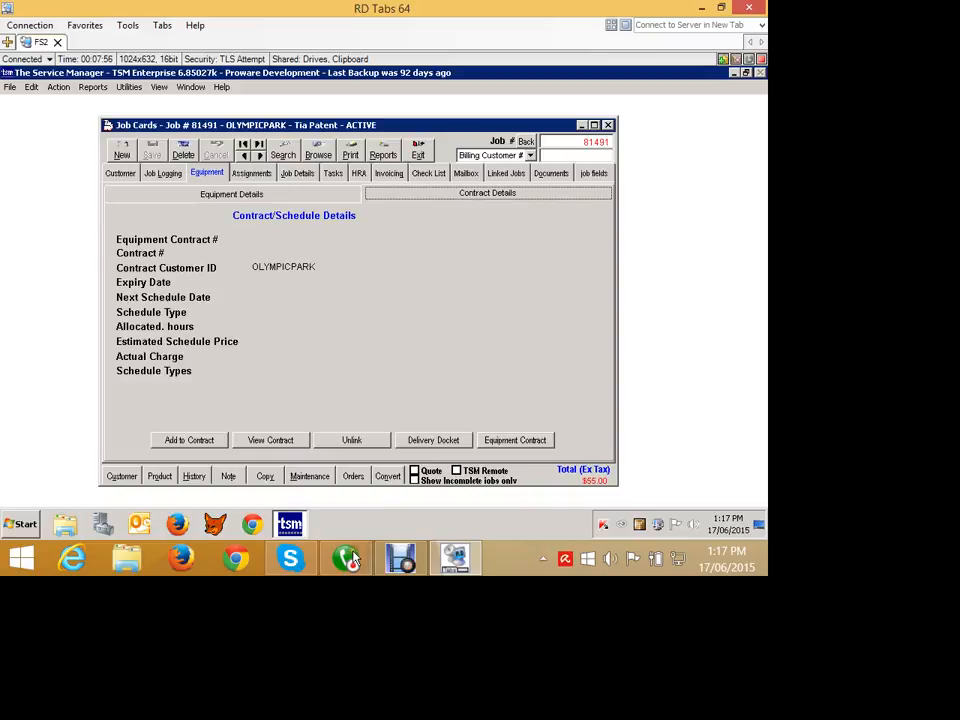
pyautogui.click(270, 440)
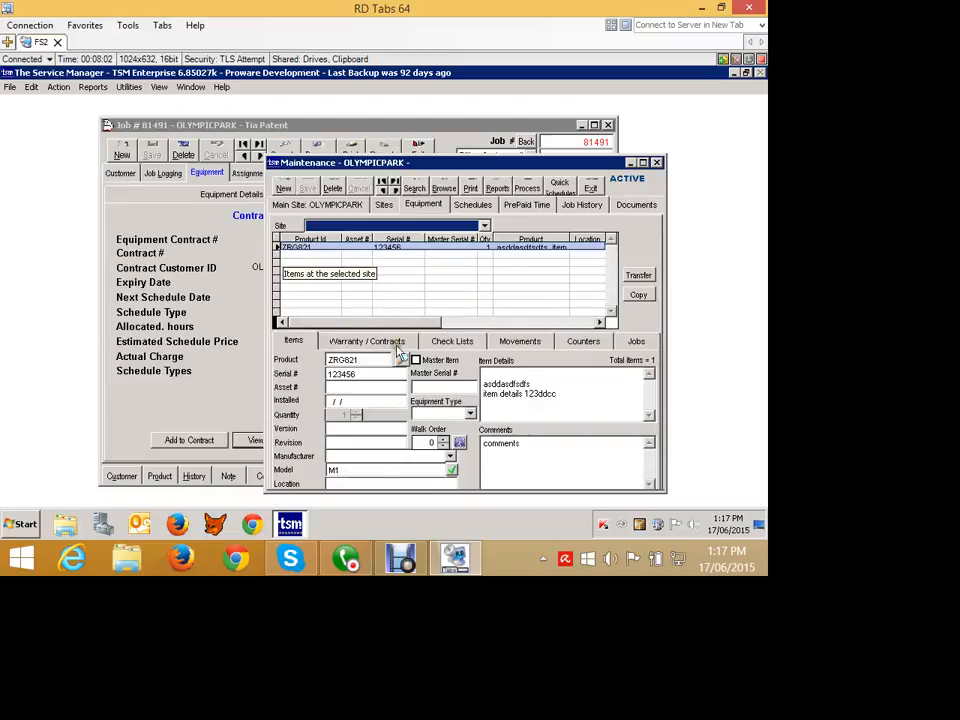
pyautogui.click(533, 341)
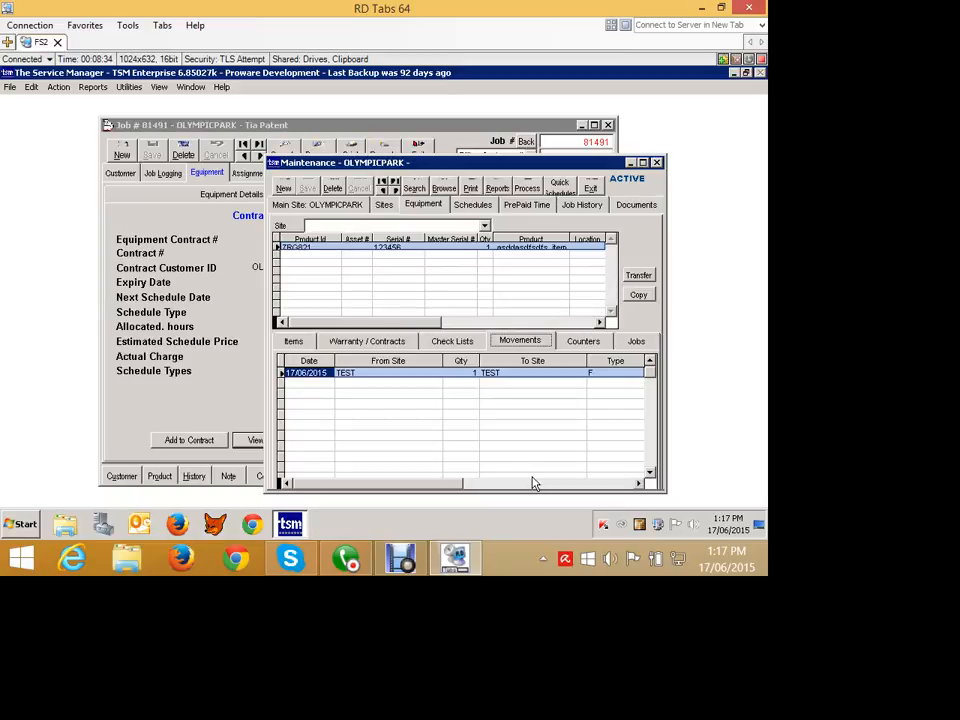
pyautogui.click(499, 207)
pyautogui.moveTo(499, 210); pyautogui.dragTo(344, 162)
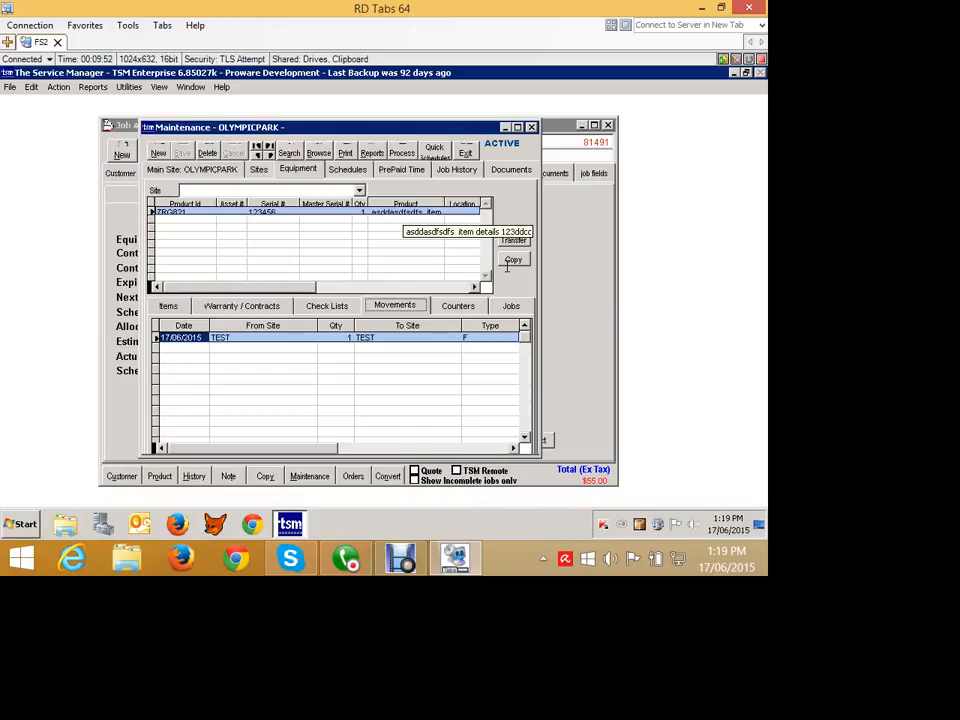
# - Return to the job card and review its equipment details and customer details
pyautogui.click(574, 190)
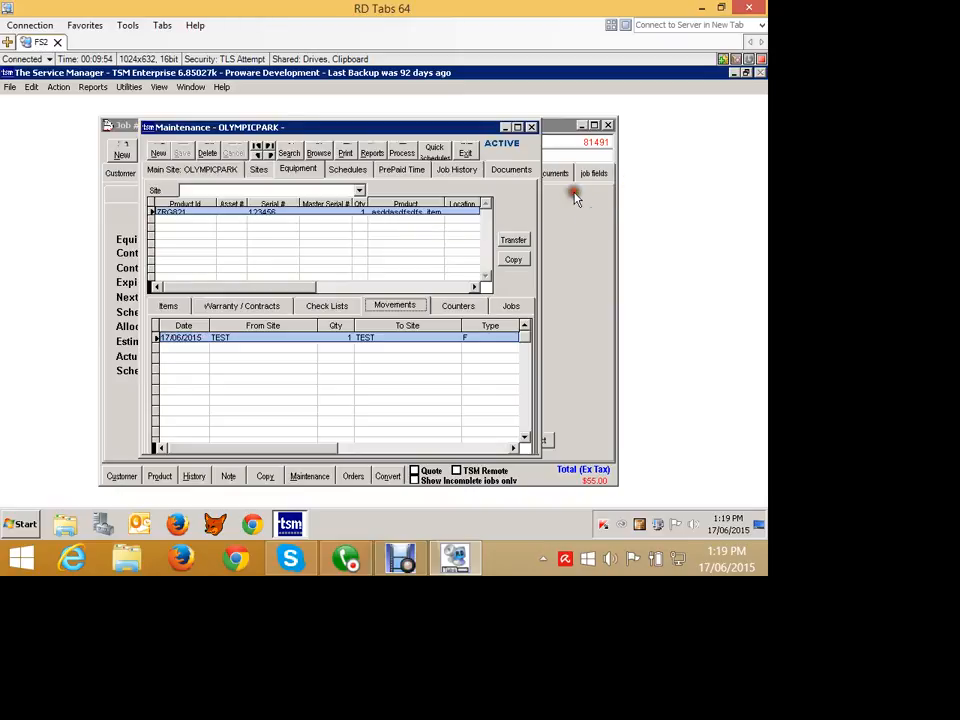
pyautogui.click(314, 250)
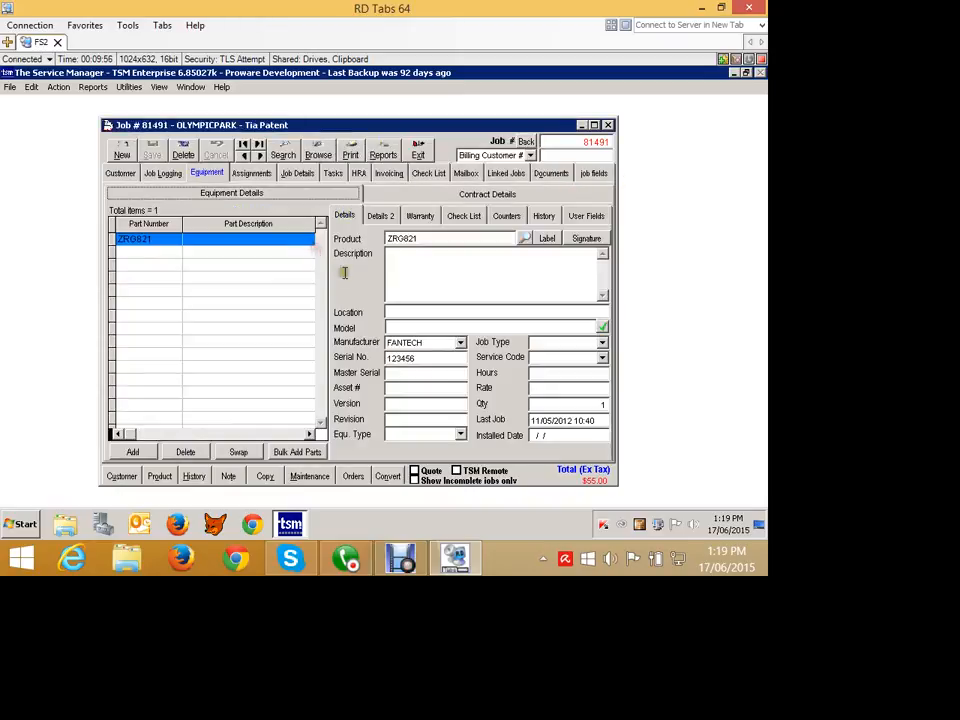
pyautogui.click(155, 217)
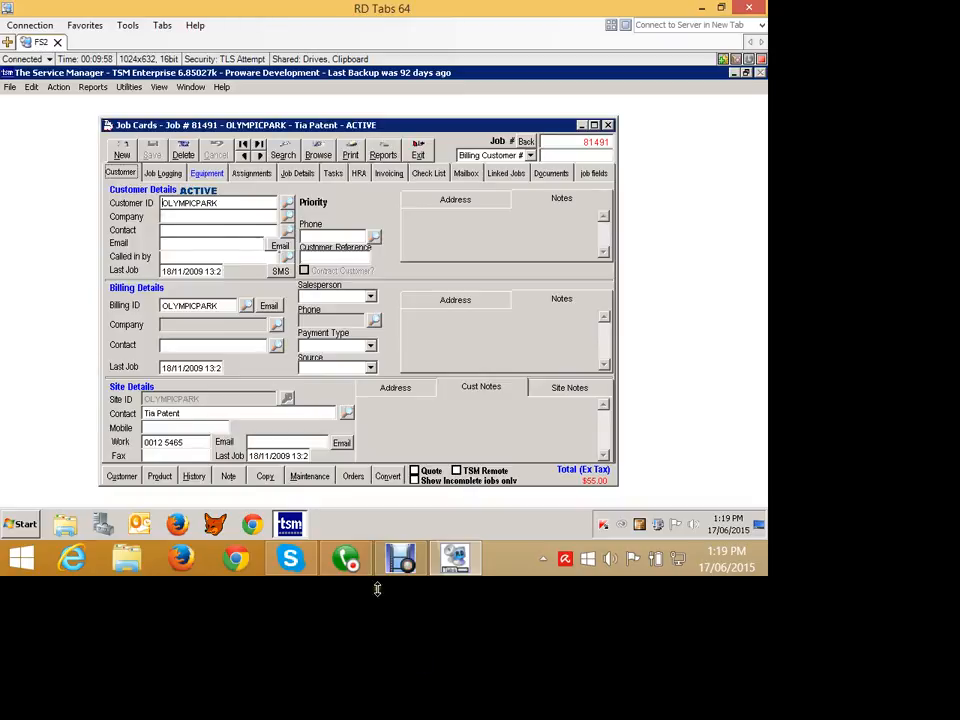